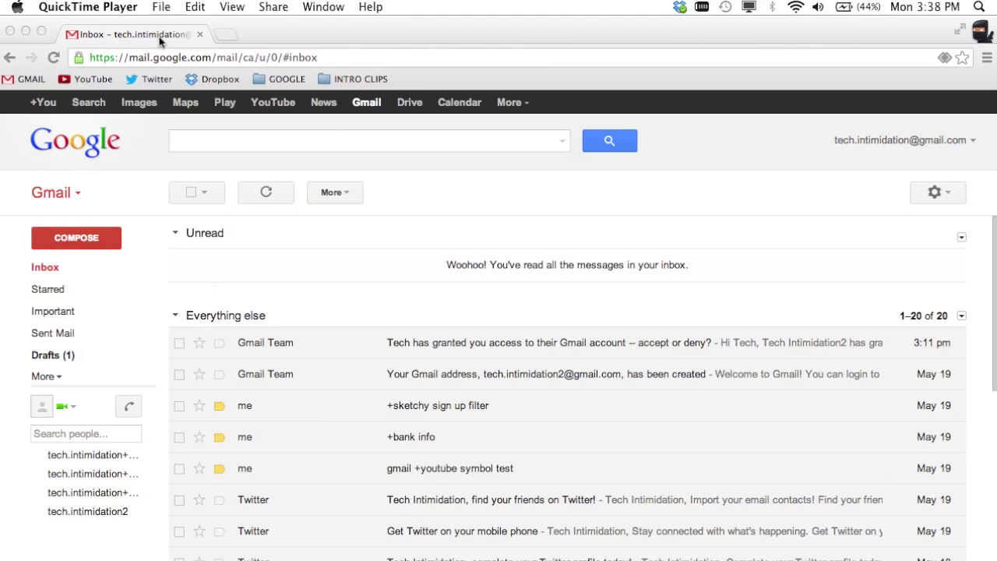
Step: Add a second Google account through Add account and sign in with its username and password
left_click(971, 145)
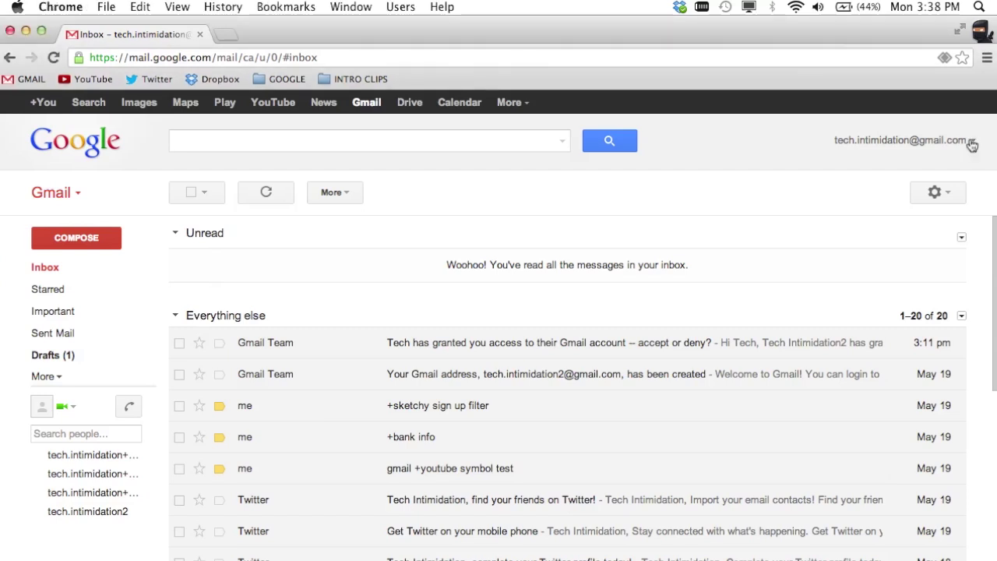
left_click(971, 145)
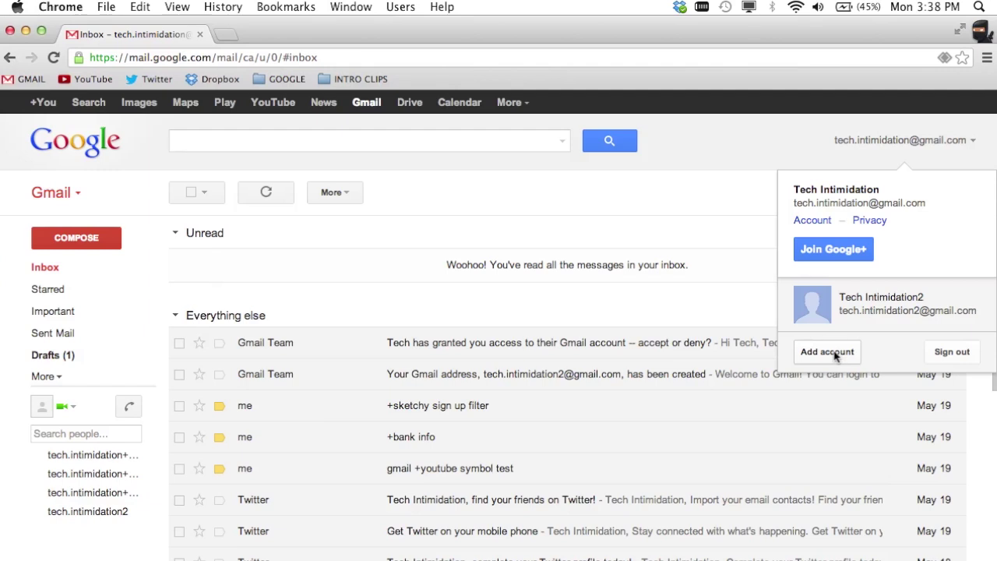
left_click(827, 351)
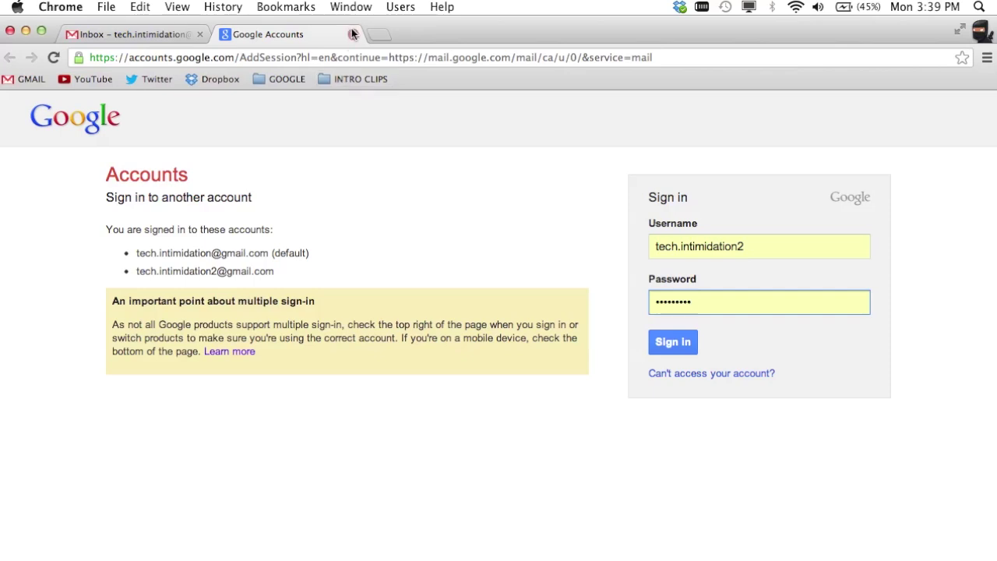
key("Return")
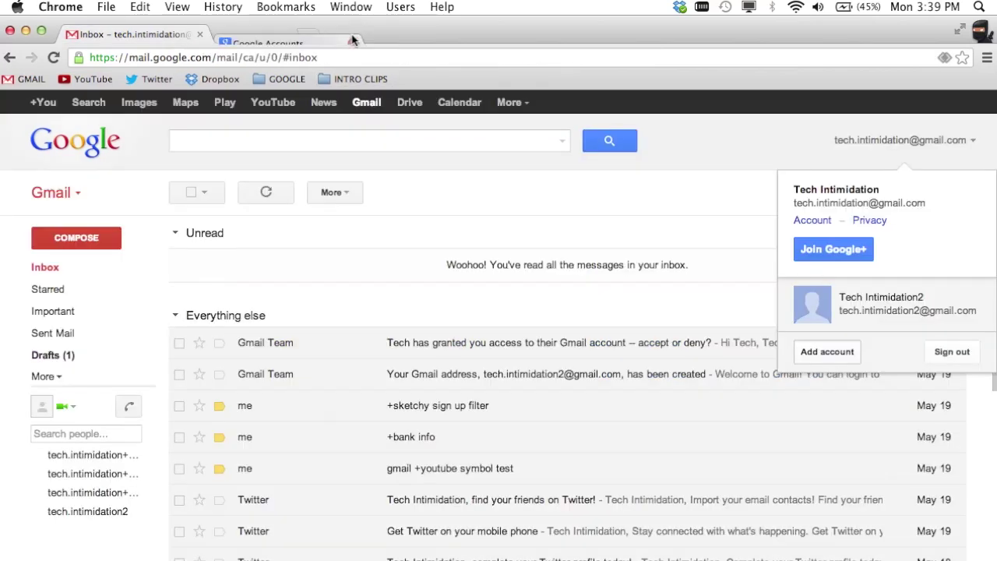
Step: Switch to the second account's inbox and open its Settings from the gear menu
left_click(973, 141)
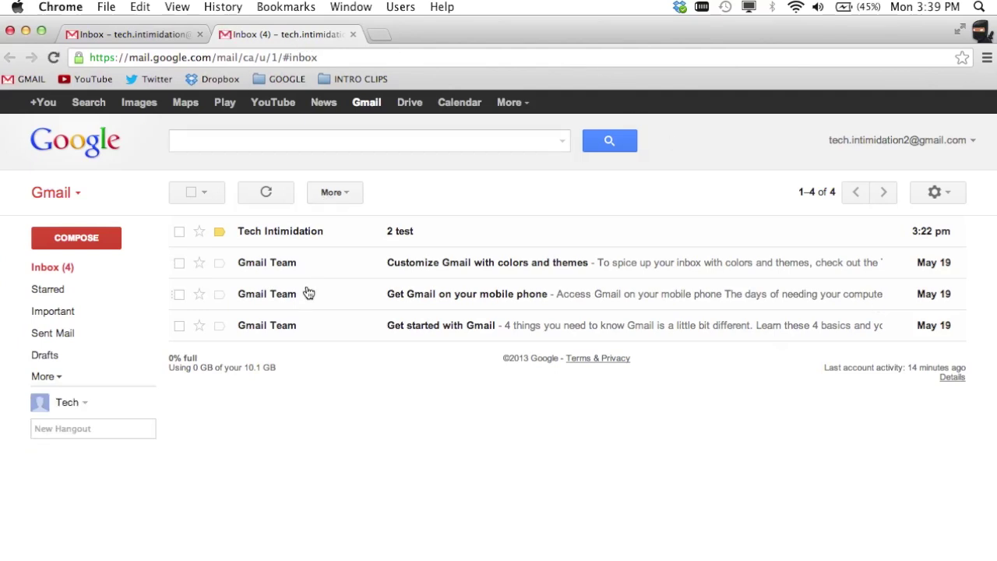
left_click(949, 200)
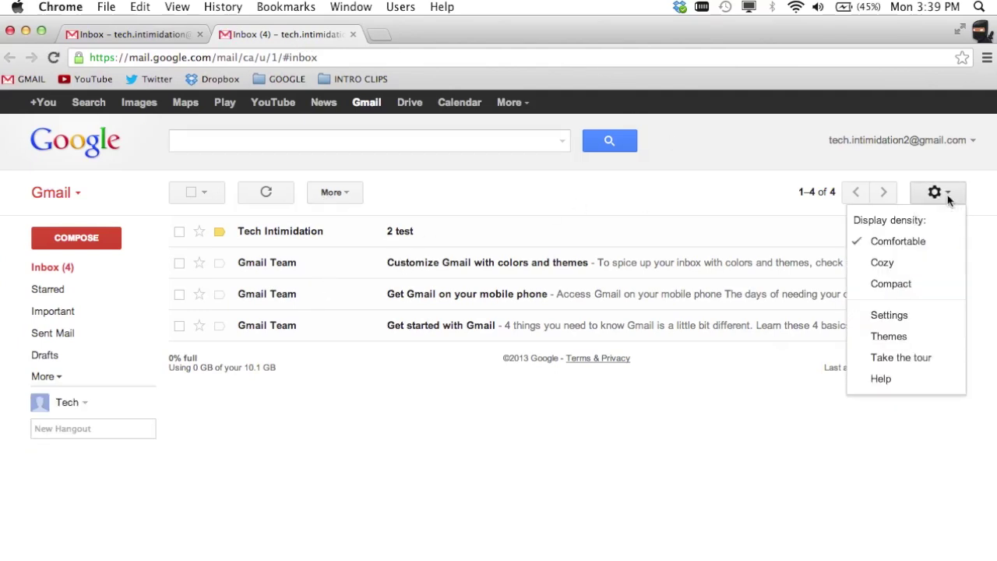
left_click(918, 282)
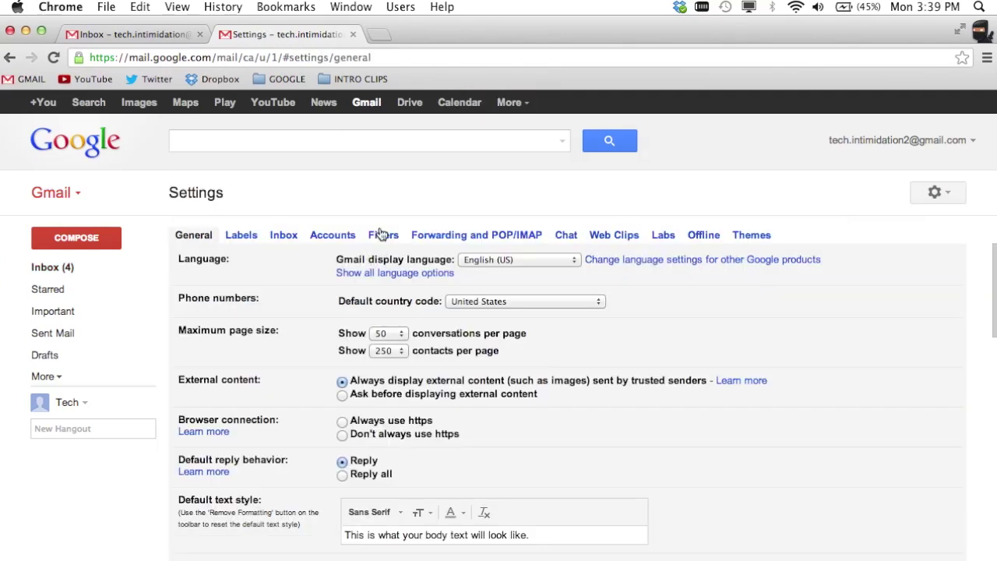
Step: Review the second account's Accounts settings tab, then return to its inbox
left_click(331, 232)
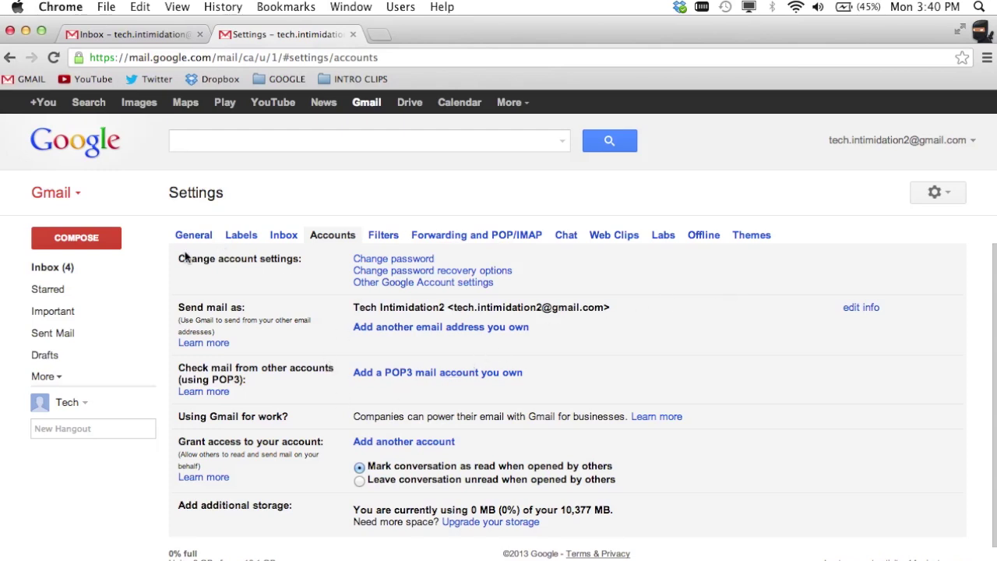
left_click(53, 268)
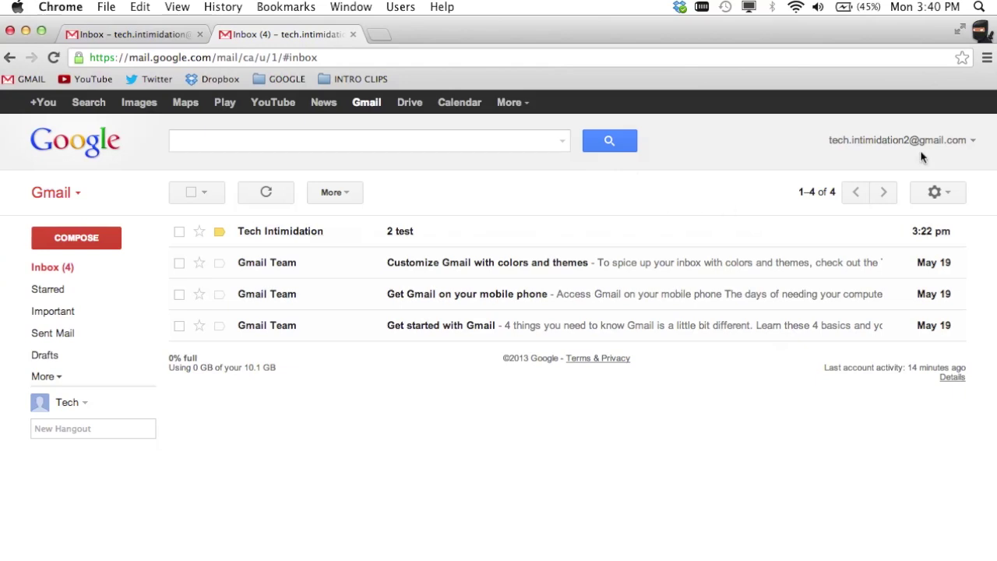
Step: Reopen the second account's Settings and go to the Accounts tab
left_click(939, 198)
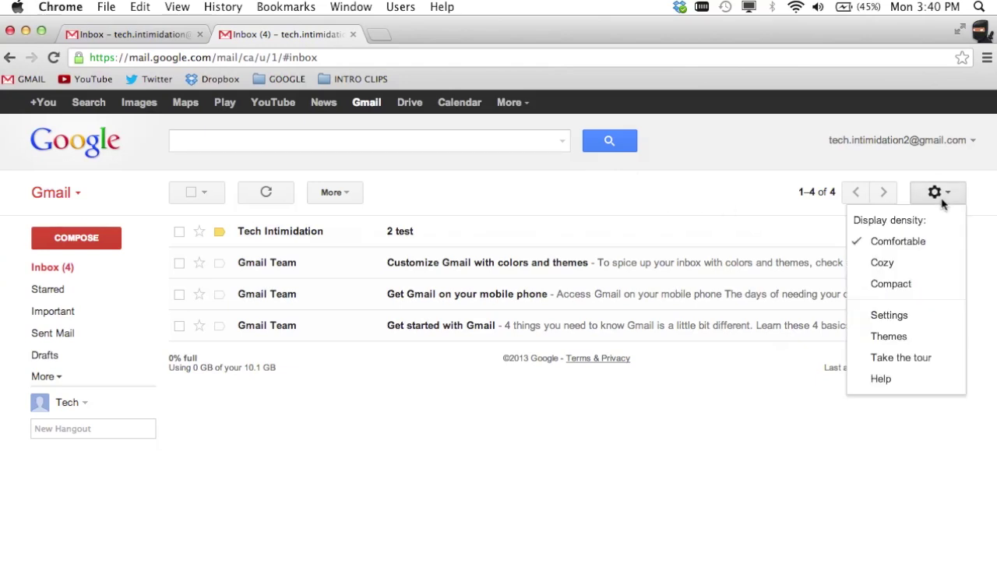
left_click(909, 315)
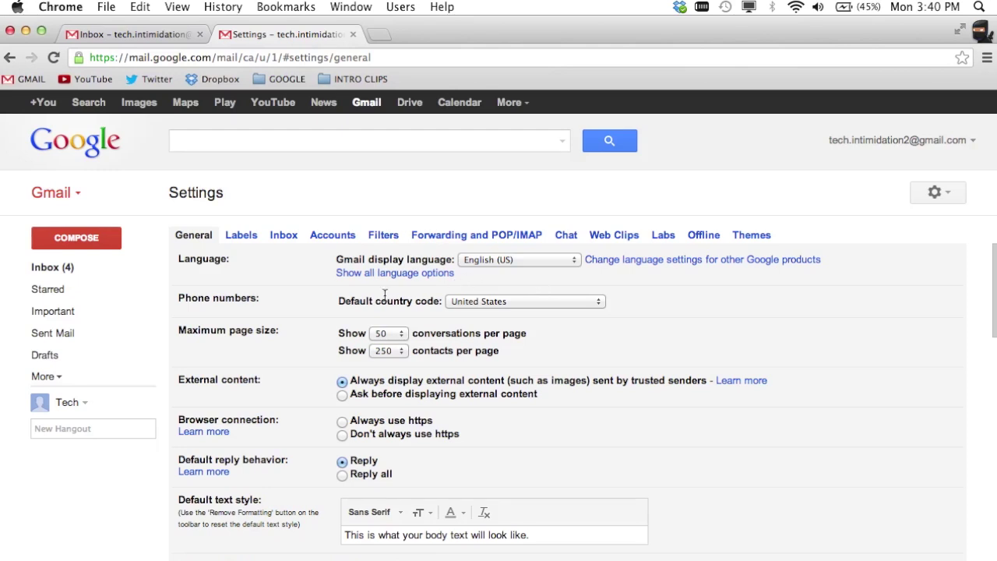
scroll(275, 456, "down", 2)
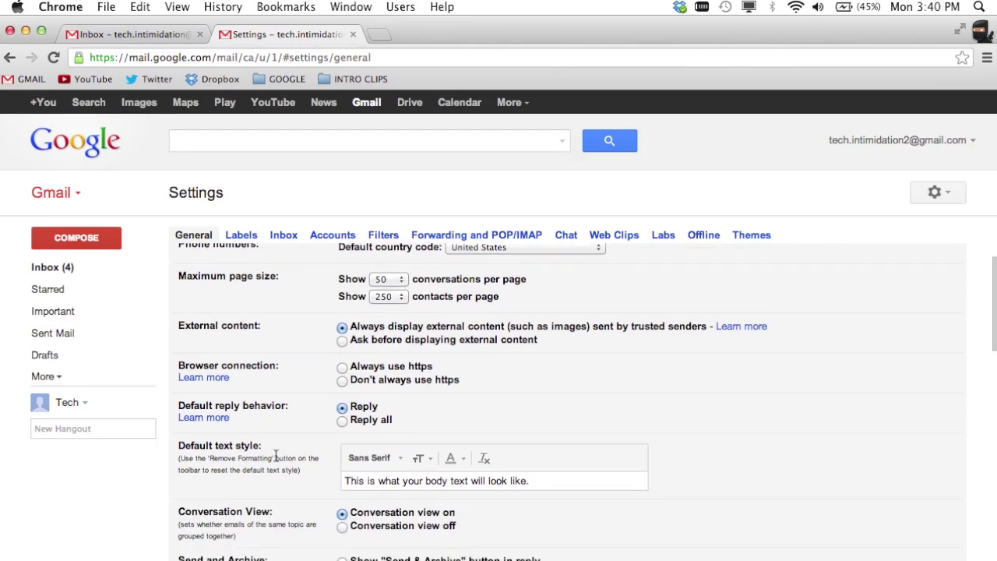
left_click(332, 237)
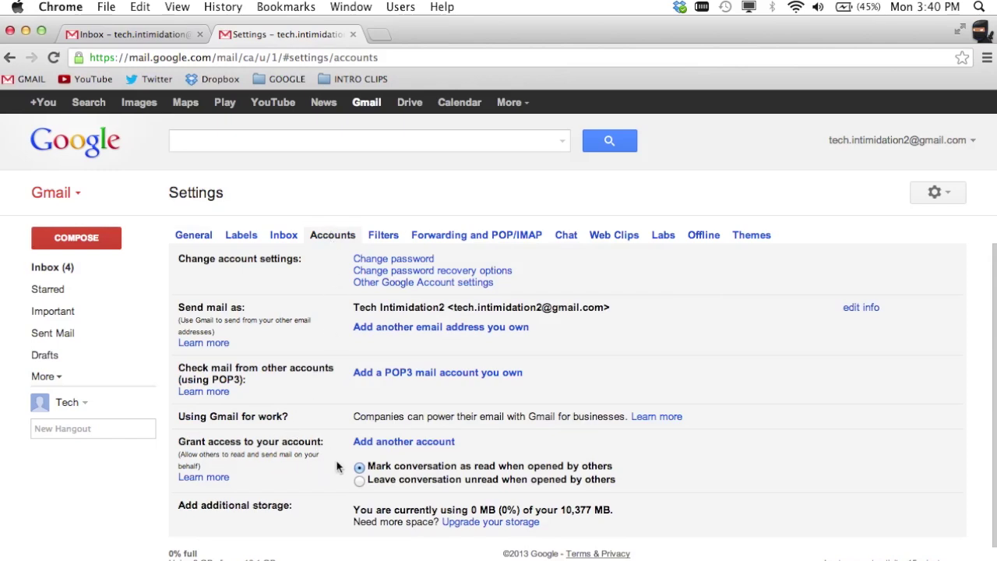
Step: Grant mail access to the primary account's address and send the confirmation email
left_click(395, 449)
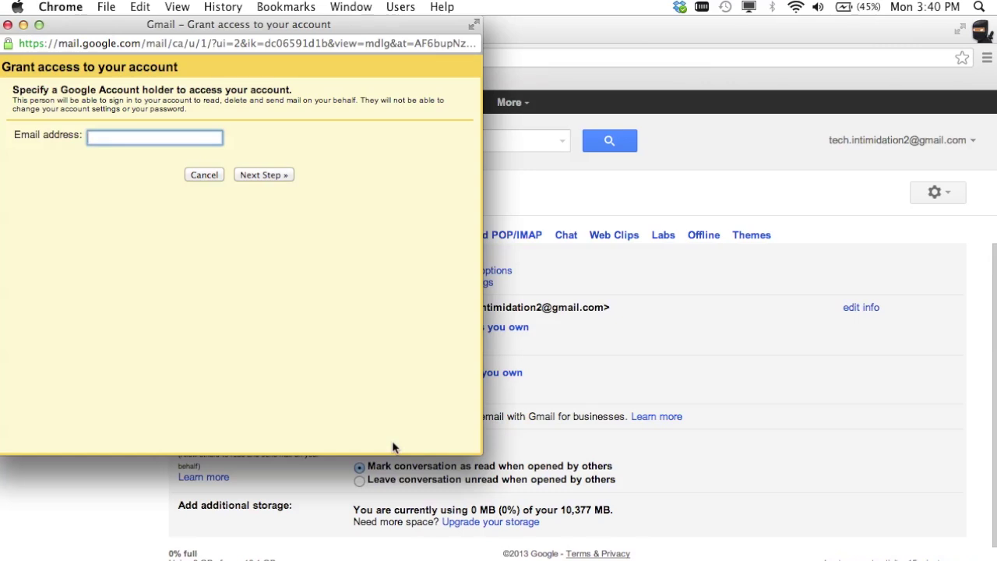
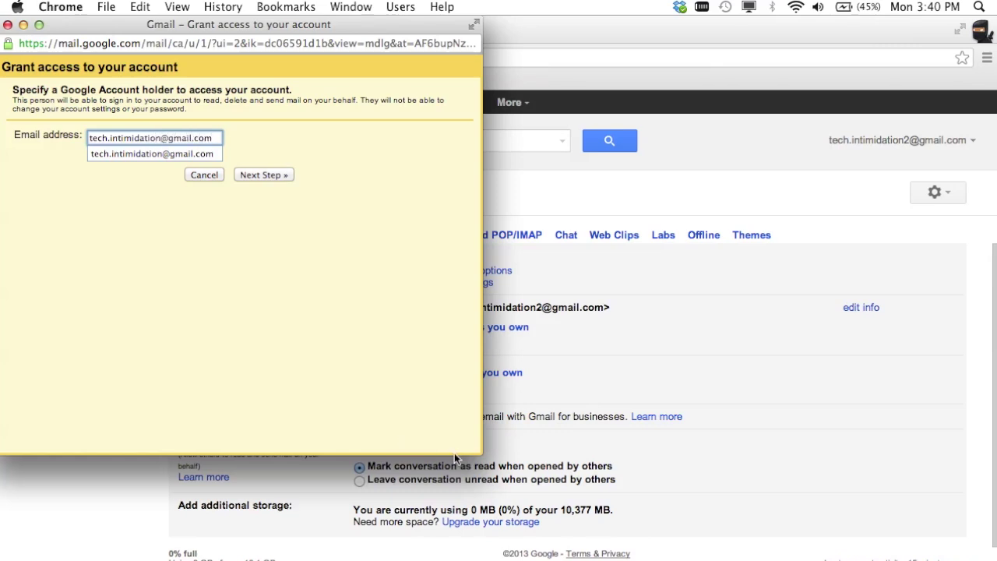
left_click(367, 323)
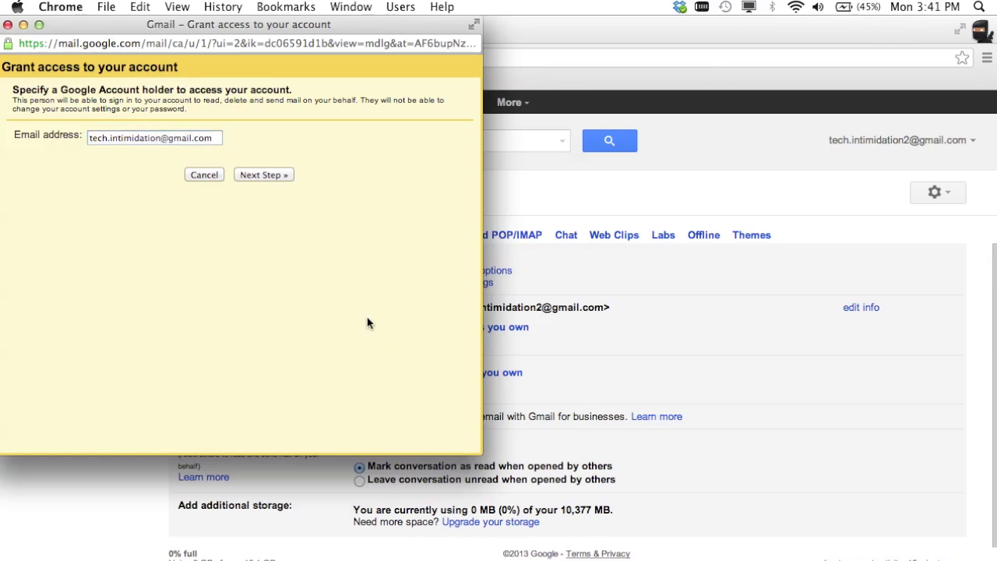
left_click(278, 177)
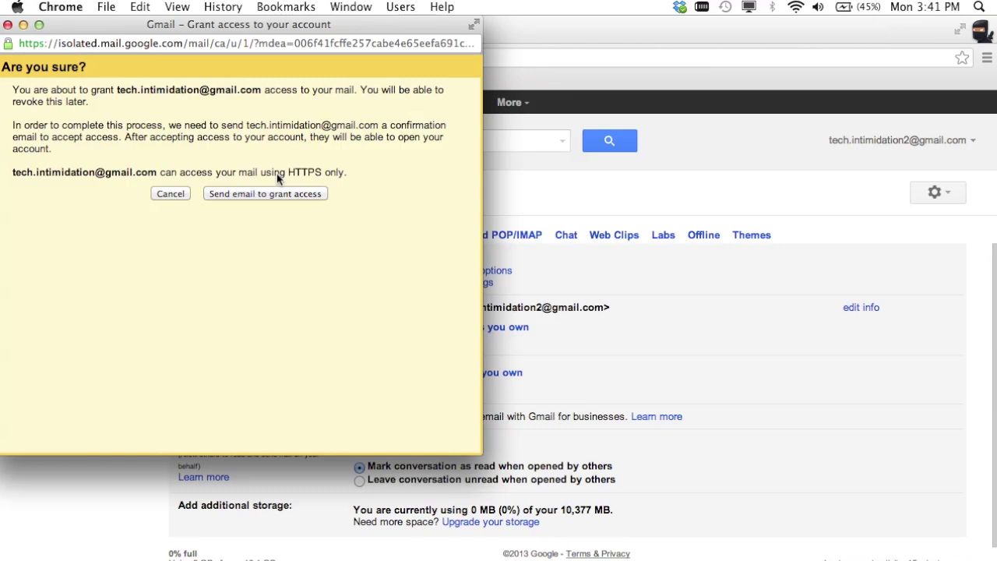
left_click(268, 194)
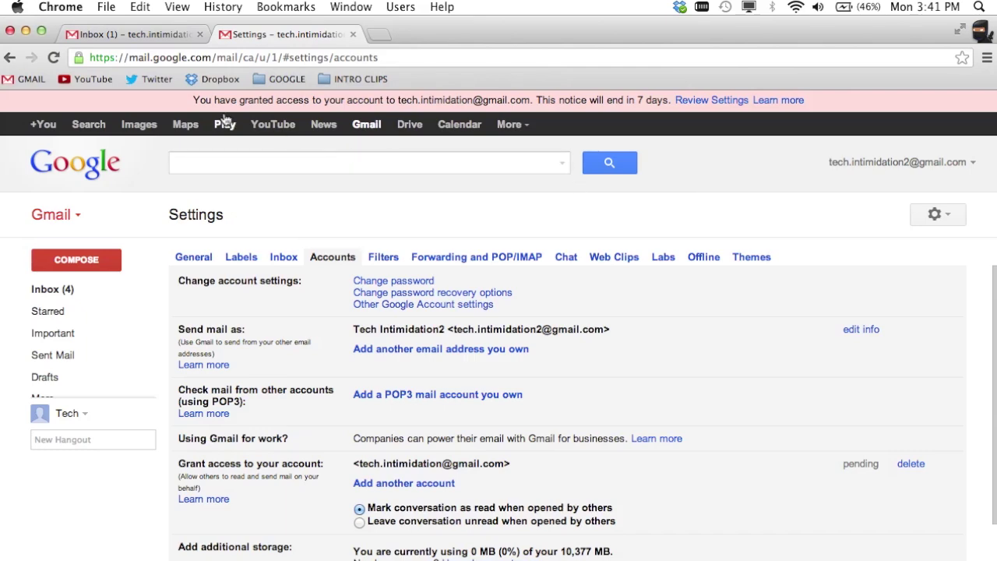
Step: Switch to the primary account's Inbox browser tab
left_click(127, 34)
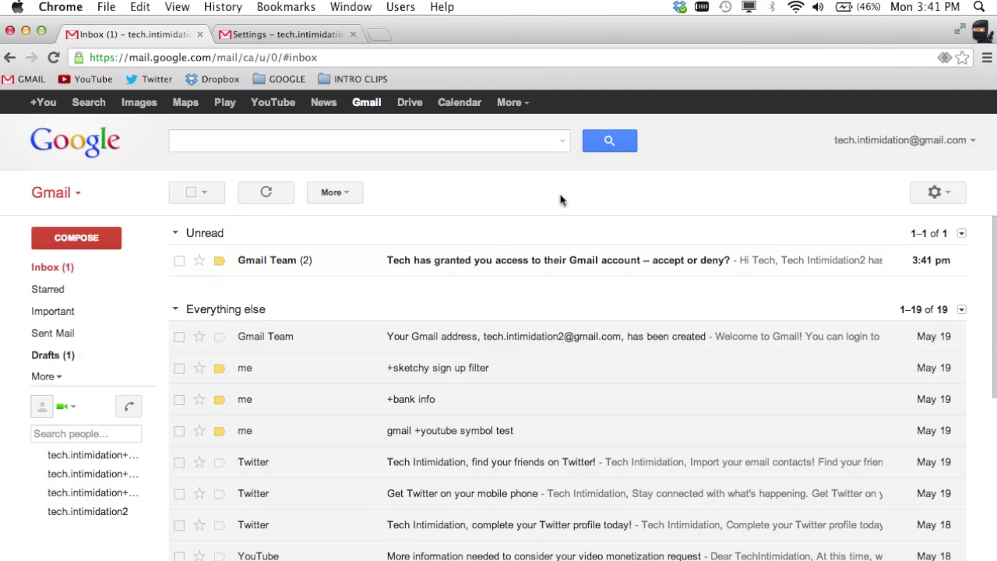
Step: Open the unread Gmail Team access invitation in the primary inbox
left_click(431, 267)
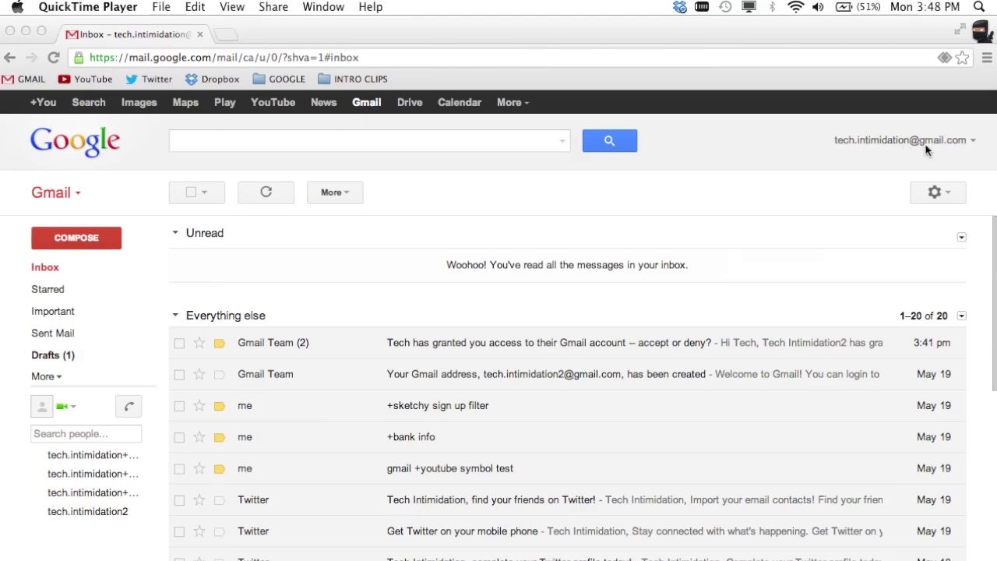
Step: Open the delegated second account from the primary account's account dropdown
left_click(965, 147)
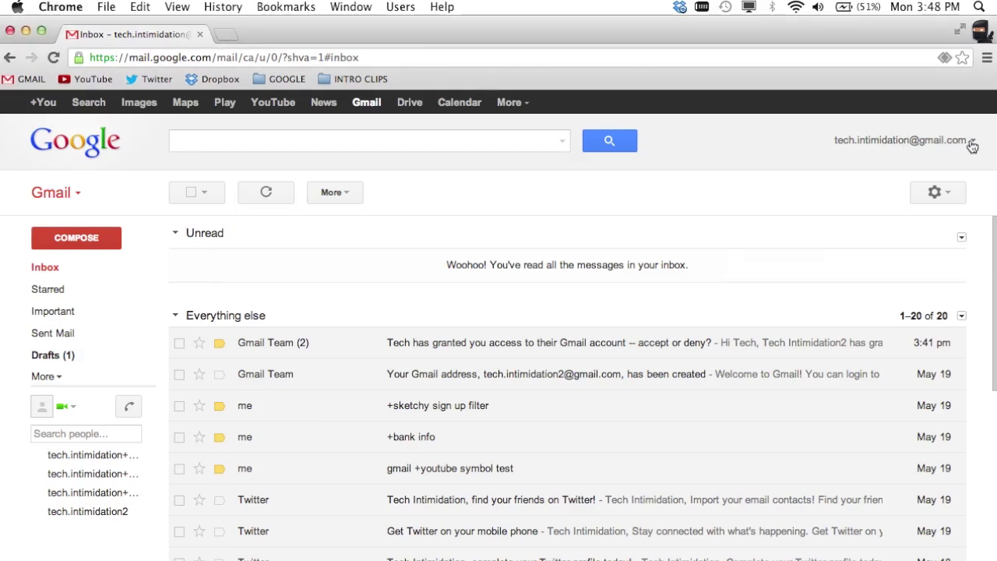
left_click(970, 145)
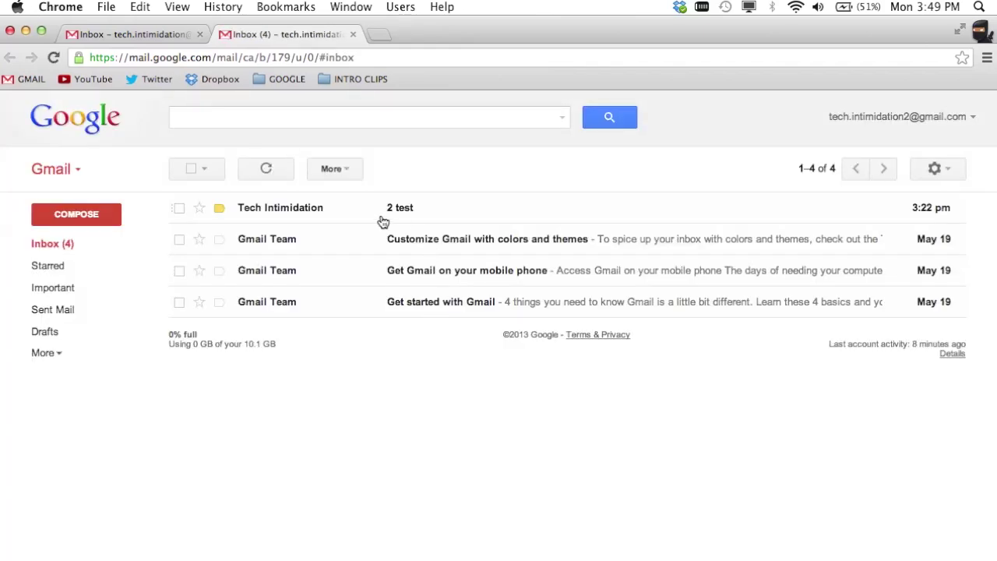
Step: Try Compose, search and the More folders in the delegated inbox, then open its Settings
left_click(79, 208)
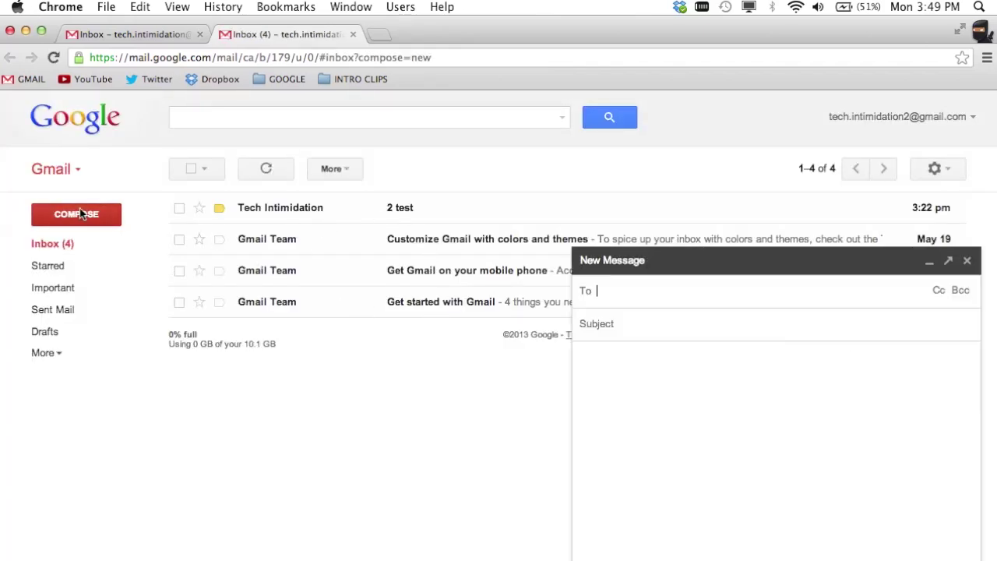
left_click(968, 262)
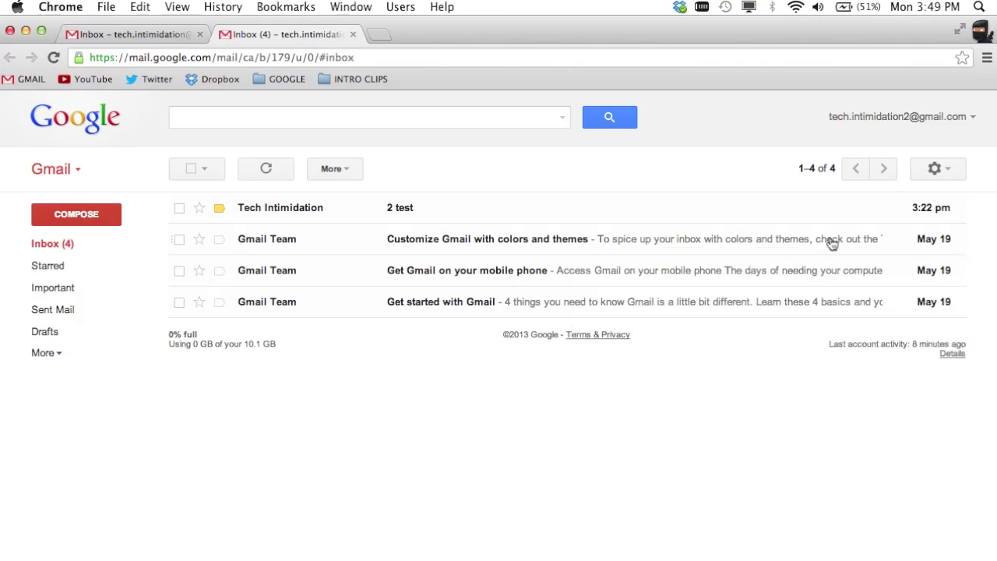
left_click(256, 114)
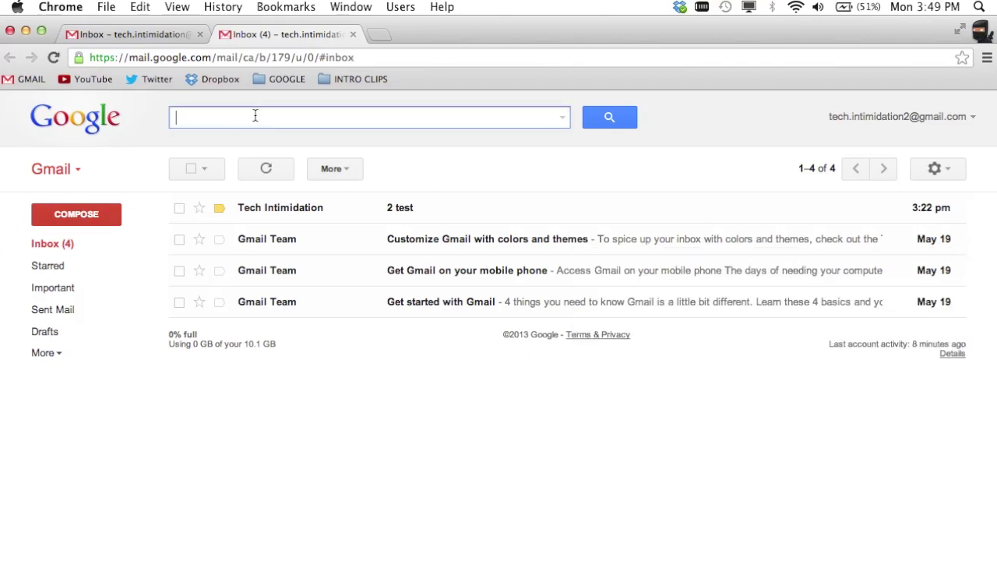
left_click(44, 353)
left_click(47, 354)
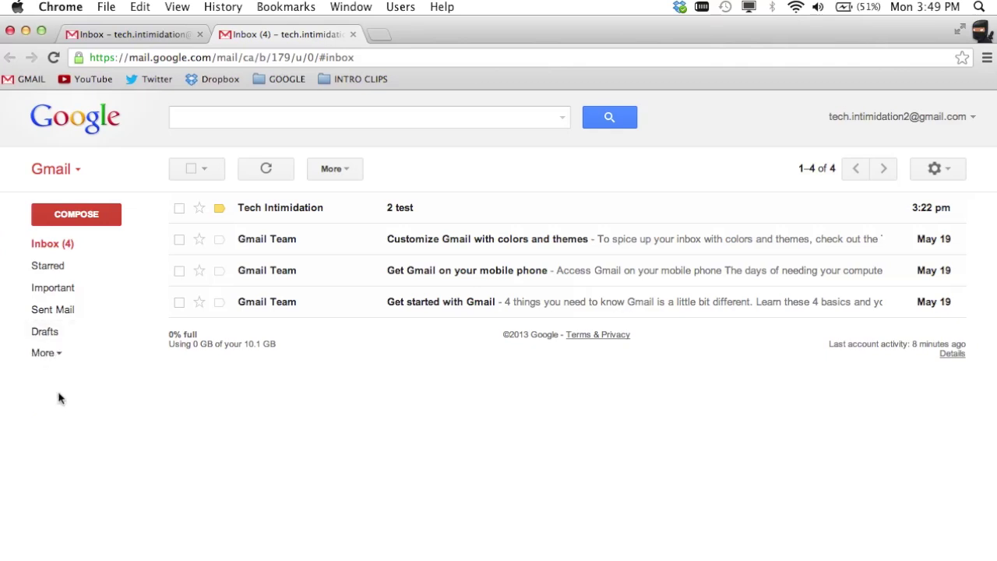
left_click(957, 172)
left_click(890, 293)
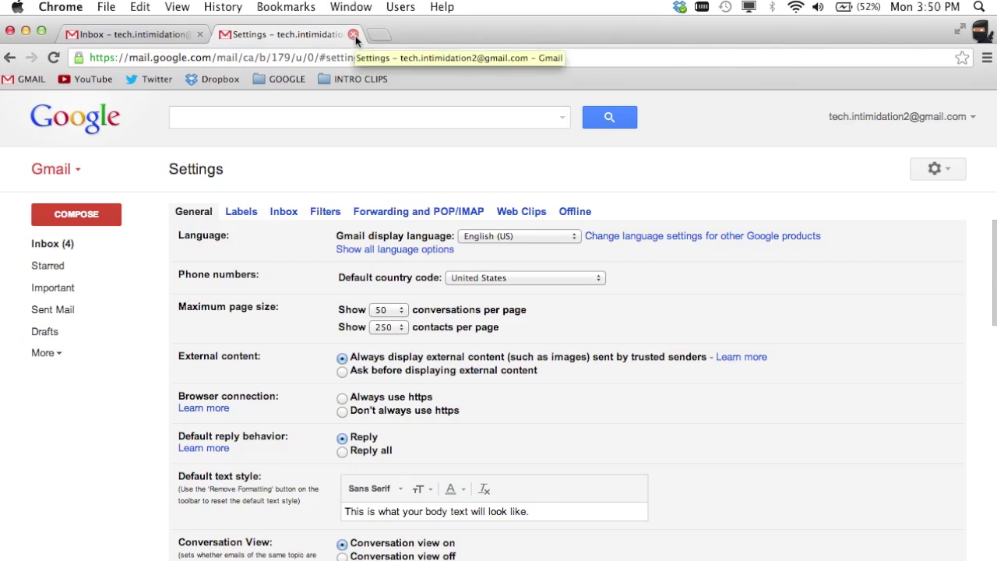
Step: Close the delegated account's Settings browser tab
left_click(354, 35)
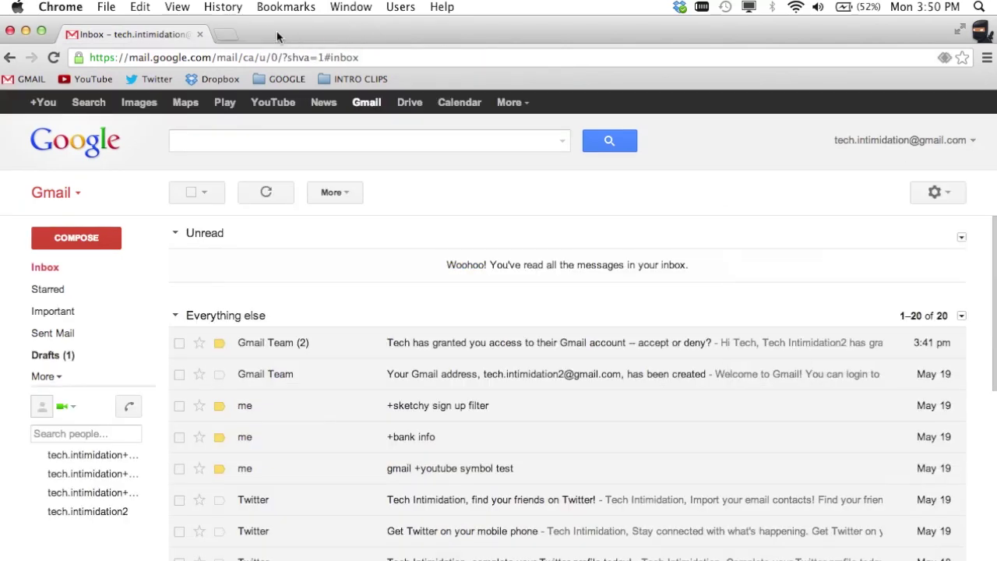